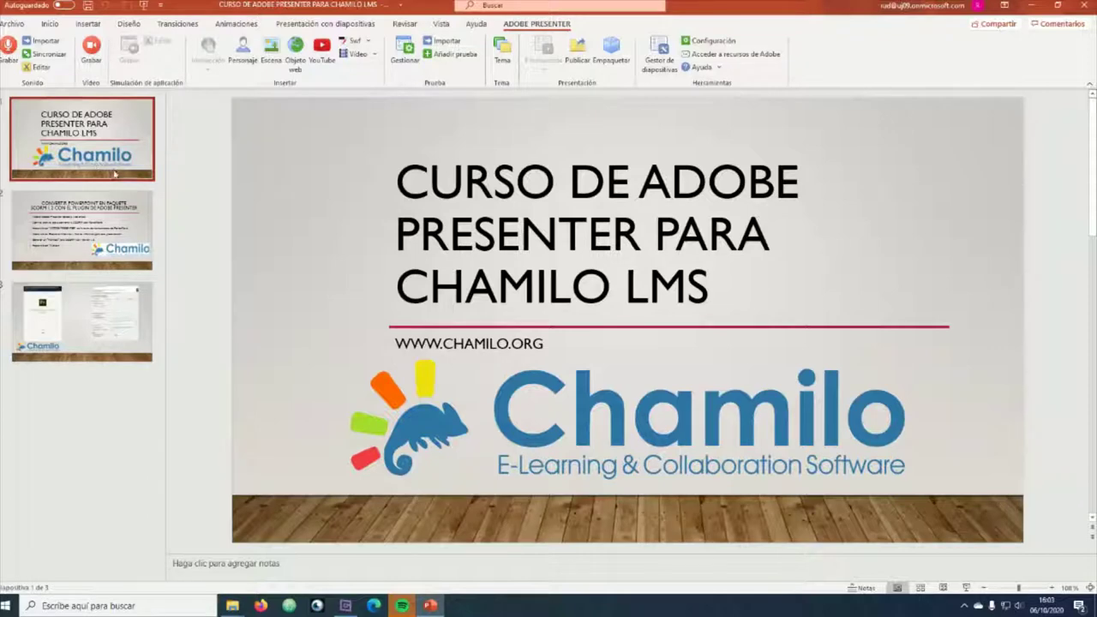
# - Show slide 2, the one on converting PowerPoint into a SCORM 1.2 package
pyautogui.click(100, 223)
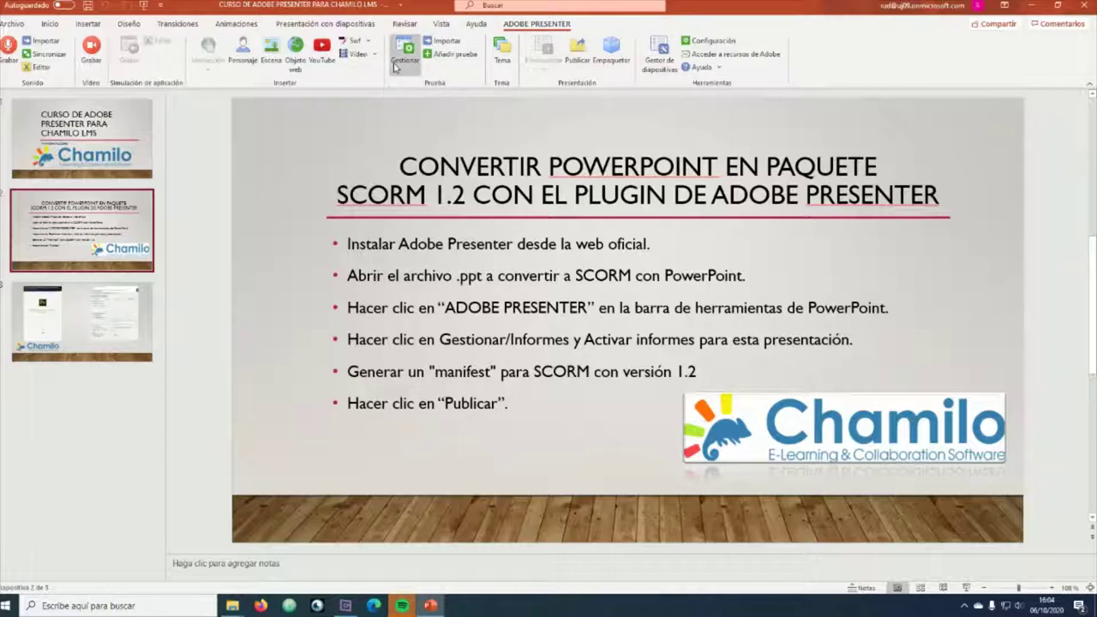
# - Open the quiz manager's Informes reporting options and view the SCORM 1.2 manifest
pyautogui.click(395, 67)
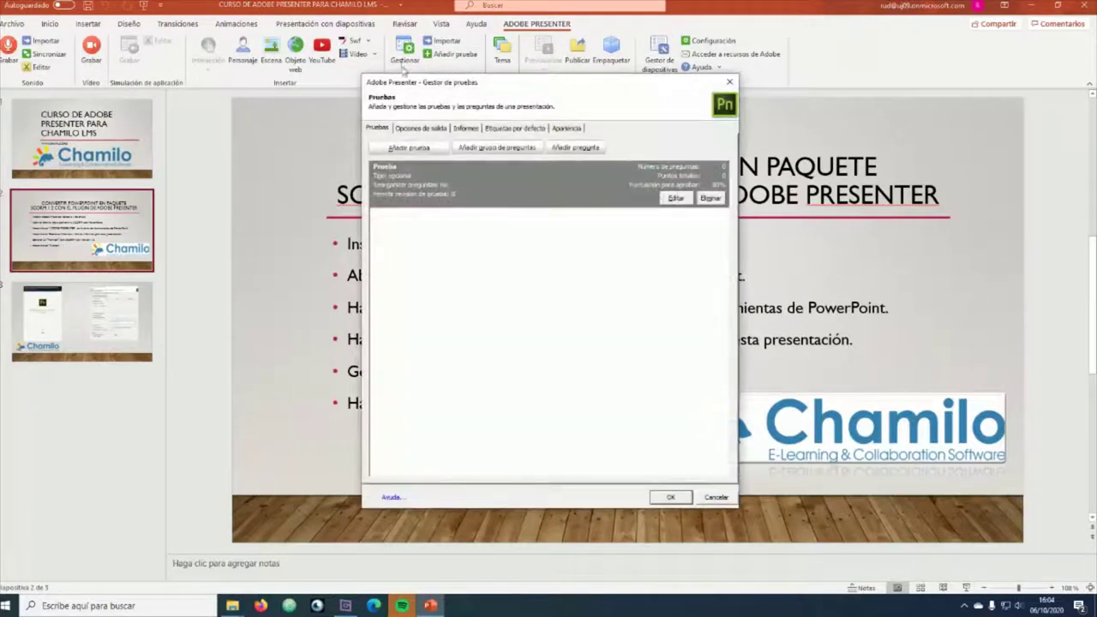
pyautogui.click(465, 129)
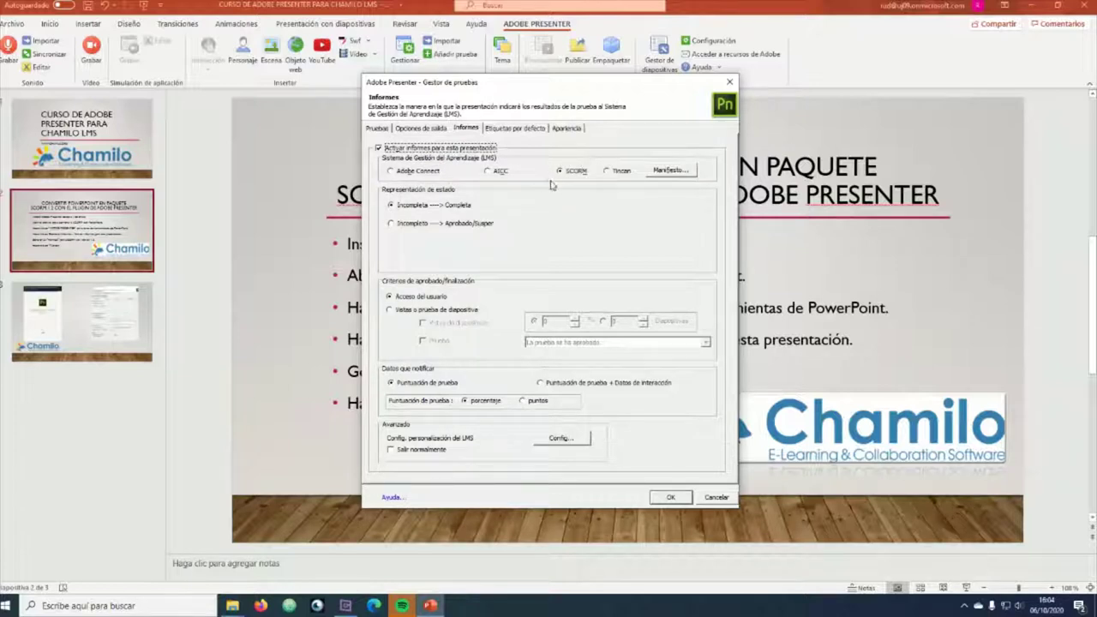
pyautogui.click(674, 171)
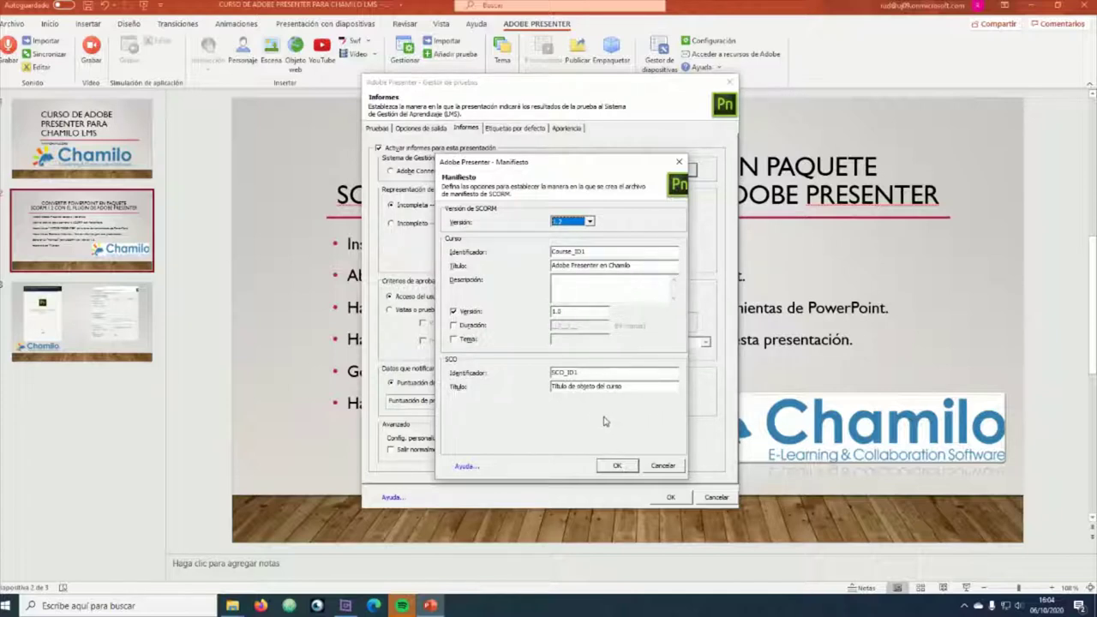
# - Accept the SCORM 1.2 manifest and the reporting settings in the quiz manager
pyautogui.click(614, 470)
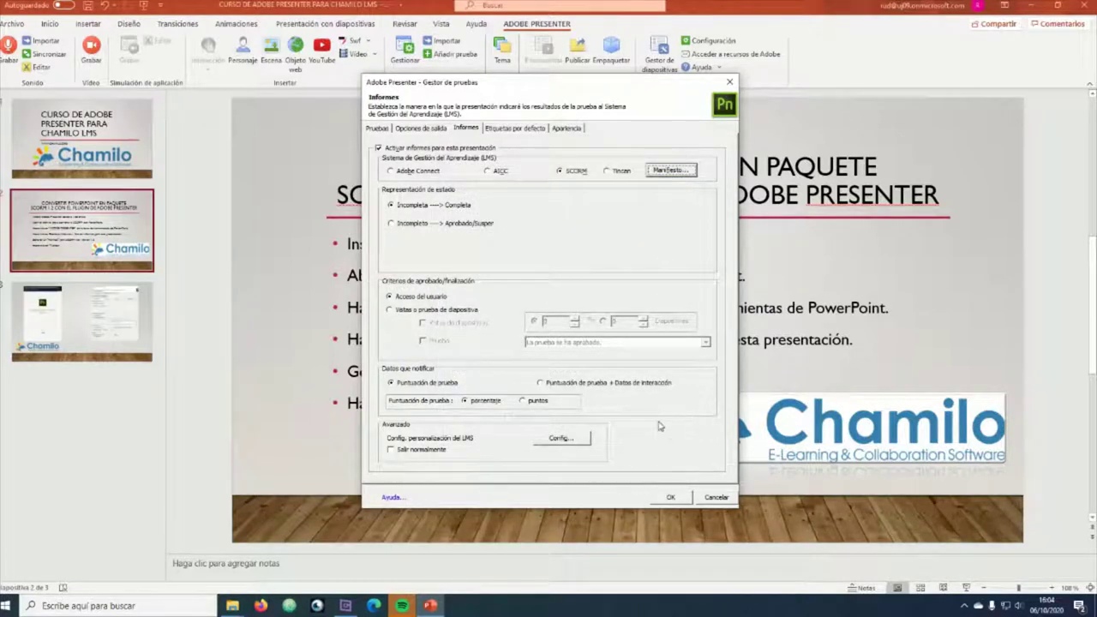
pyautogui.click(673, 500)
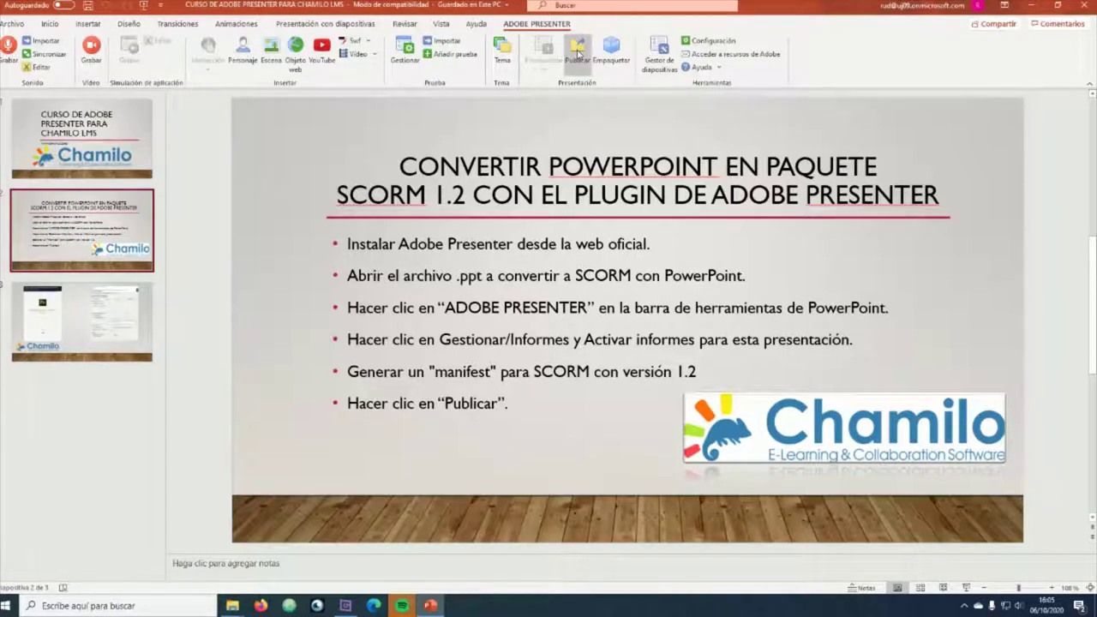
# - Review the Appearance, Playback and Quality settings for 'CURSO DE ADOBE PRESENTER PARA CHAMILO LMS' and accept them
pyautogui.click(578, 53)
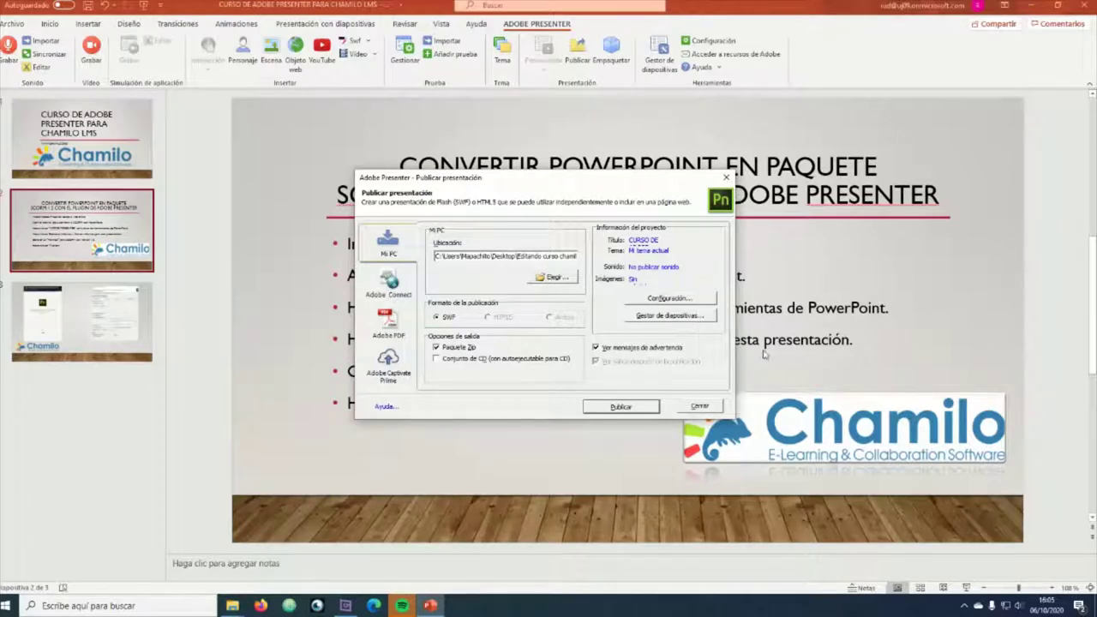
pyautogui.click(653, 300)
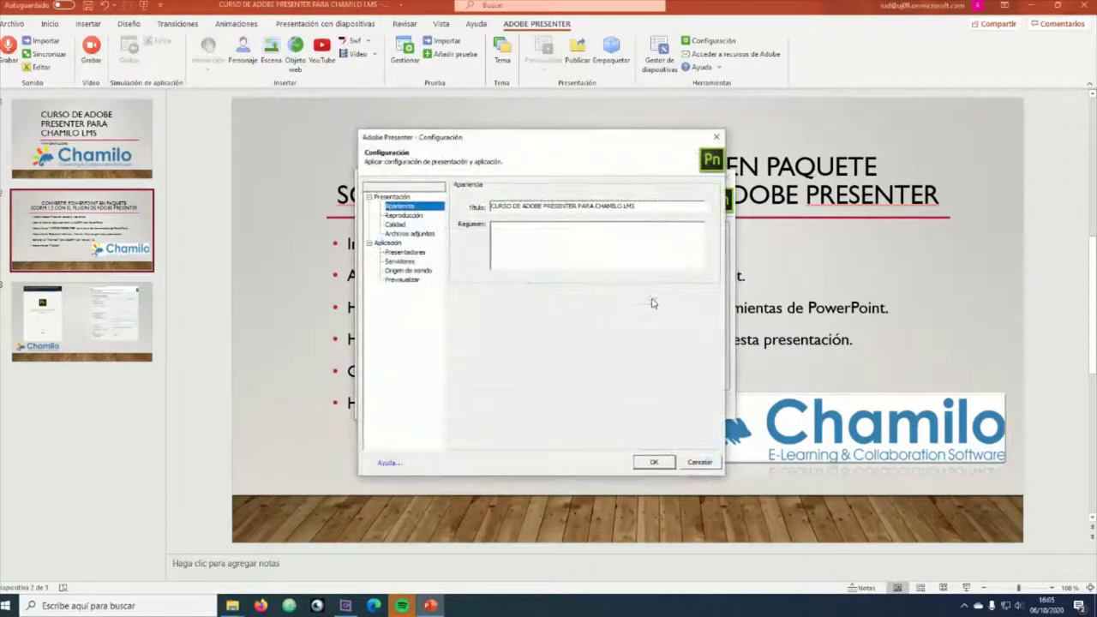
pyautogui.click(399, 215)
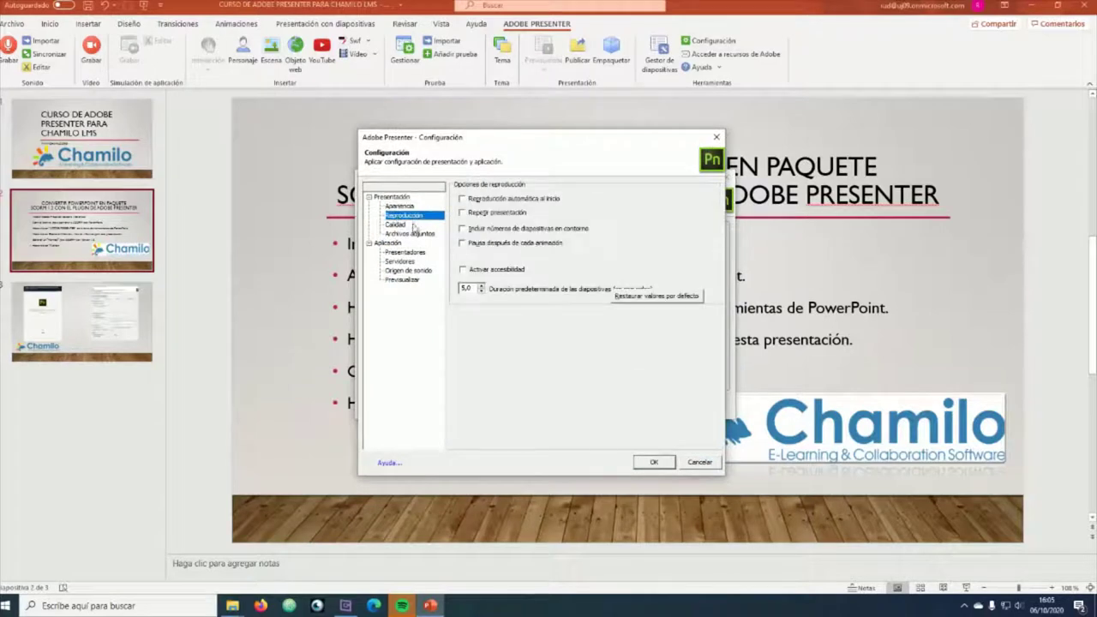
pyautogui.click(405, 226)
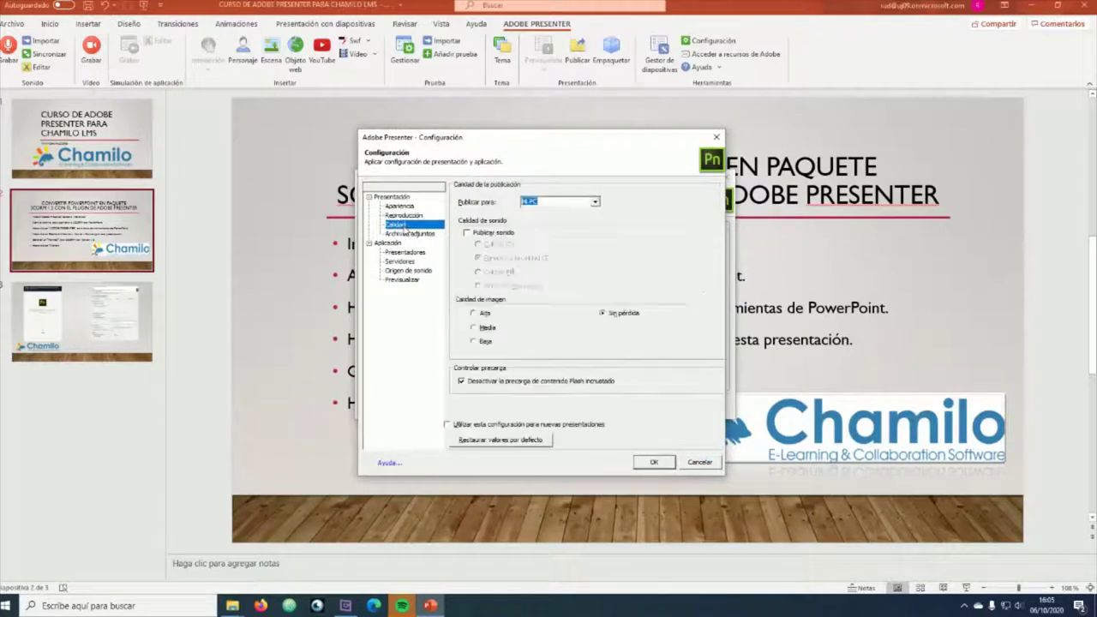
pyautogui.click(409, 234)
pyautogui.click(396, 224)
pyautogui.click(401, 207)
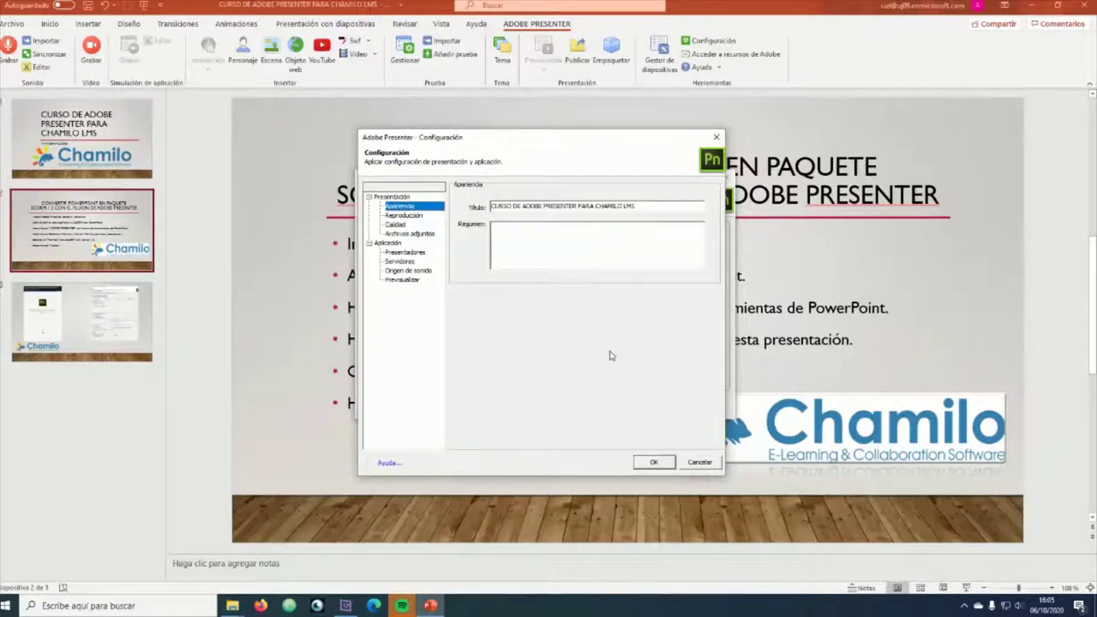
pyautogui.click(665, 465)
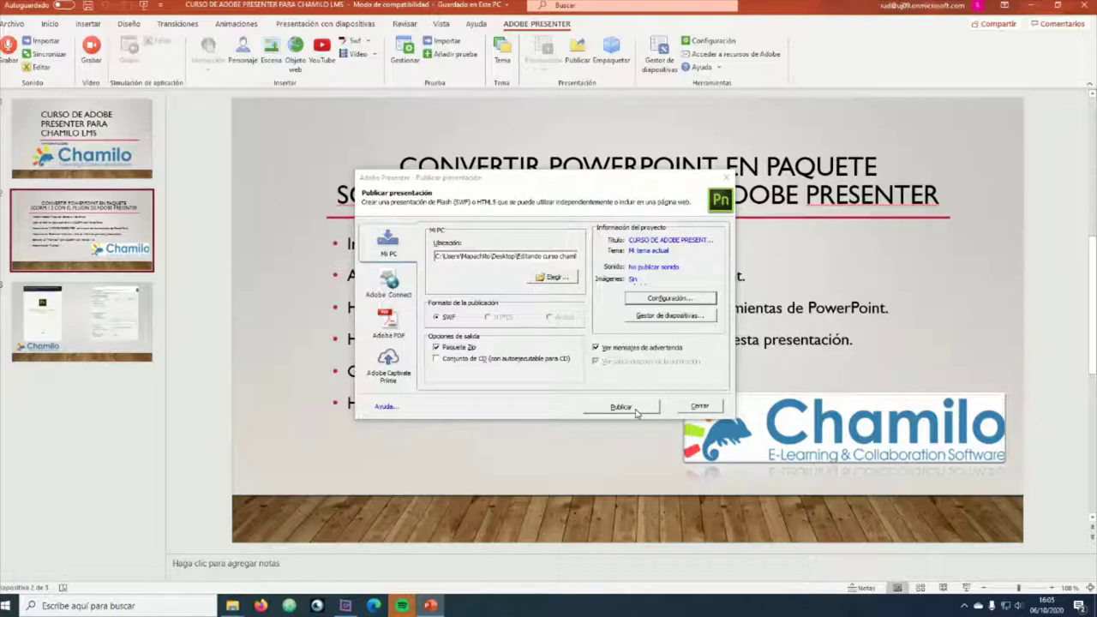
# - Publish the presentation to My PC as an SWF Zip package
pyautogui.click(635, 412)
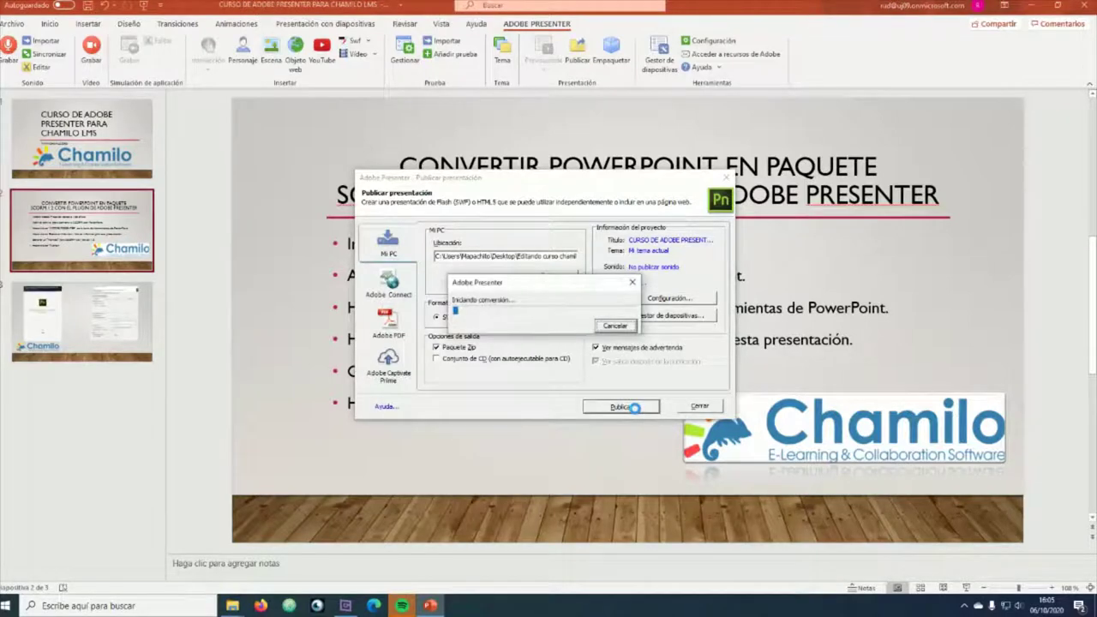